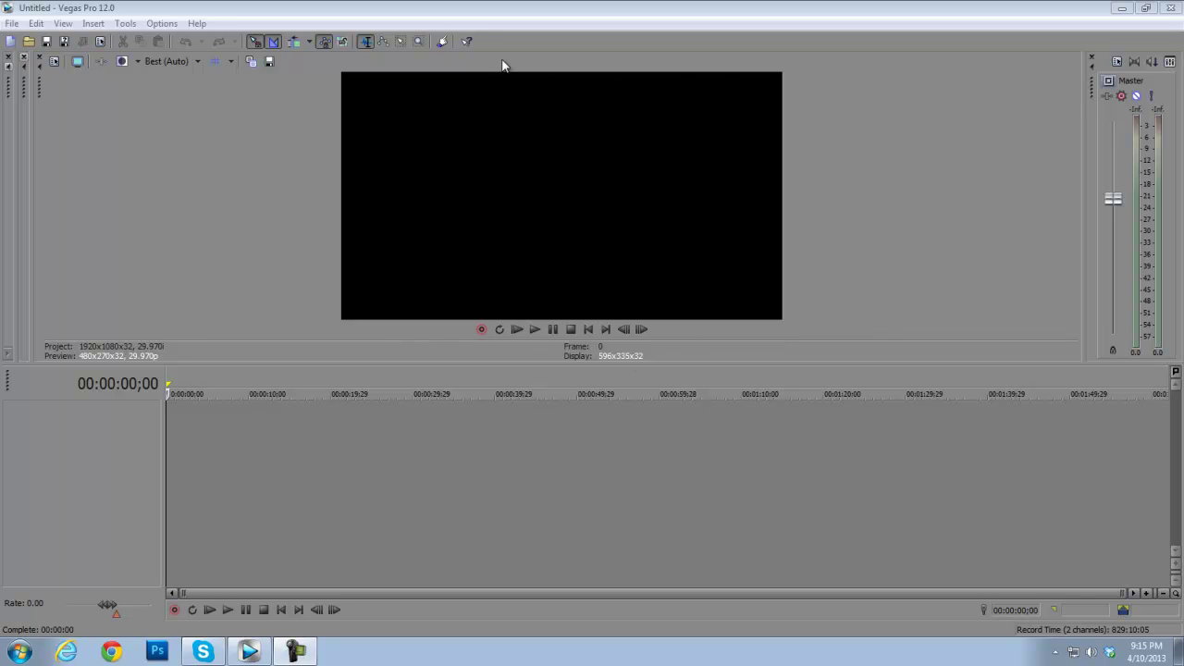
Step: Open and close Vegas Pro's File menu several times without choosing a command
click(11, 24)
click(11, 24)
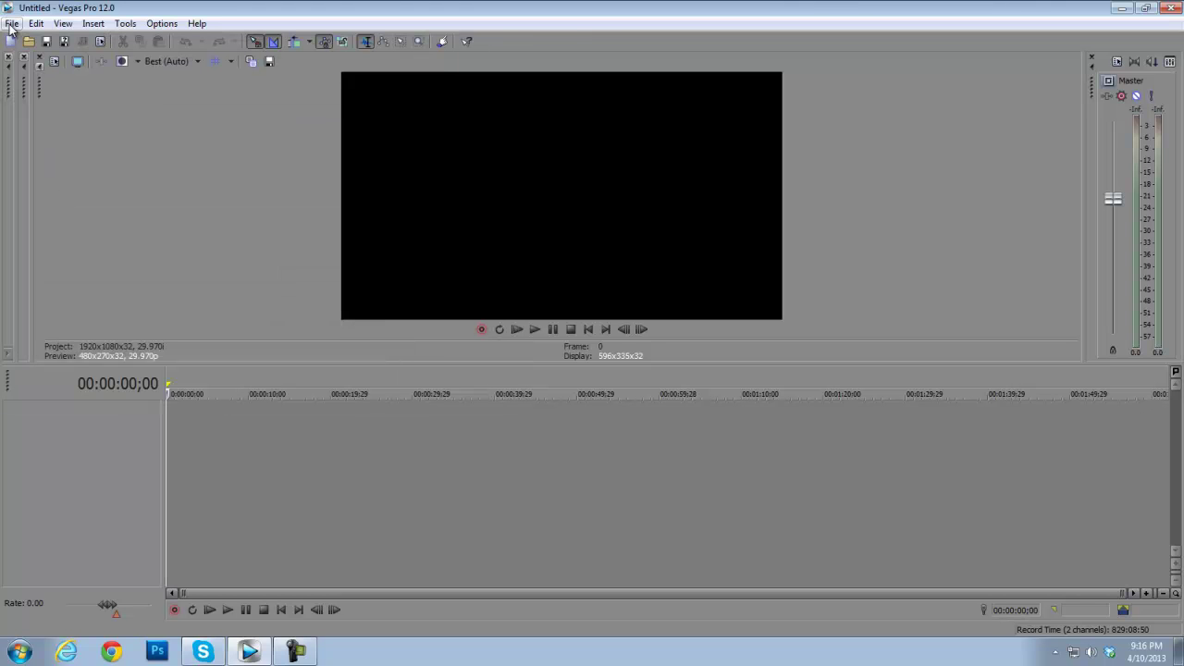
click(11, 24)
click(11, 24)
click(7, 23)
click(7, 23)
Step: Minimise and restore Vegas, then bring up the Windows Start menu
click(249, 651)
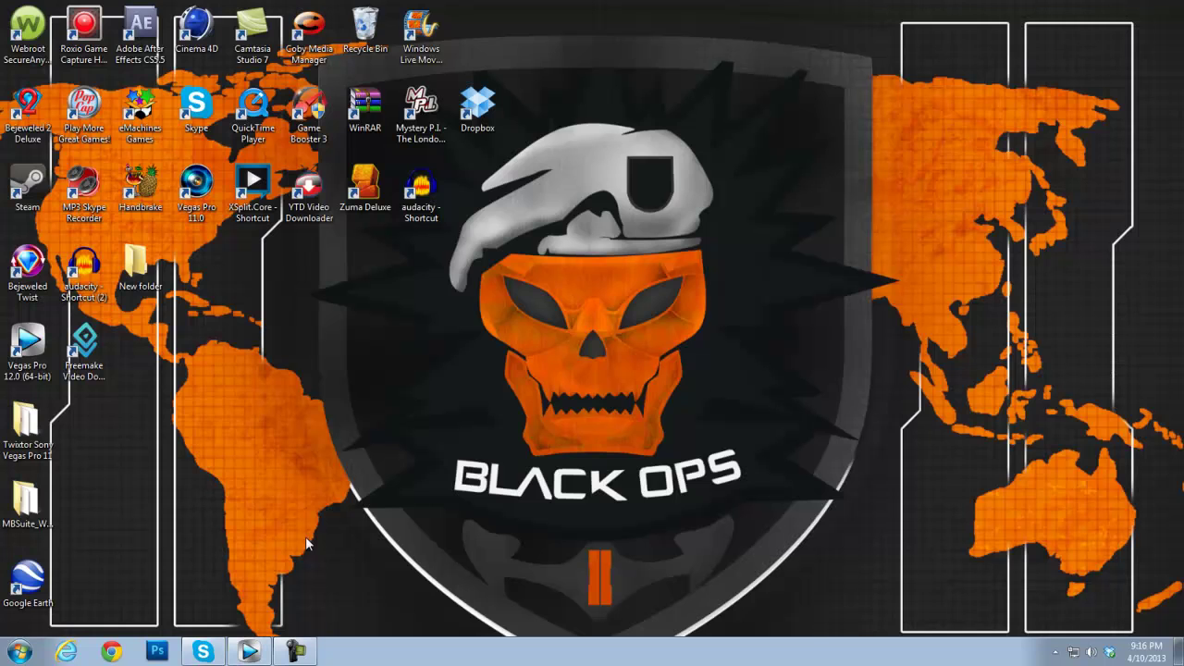
click(266, 654)
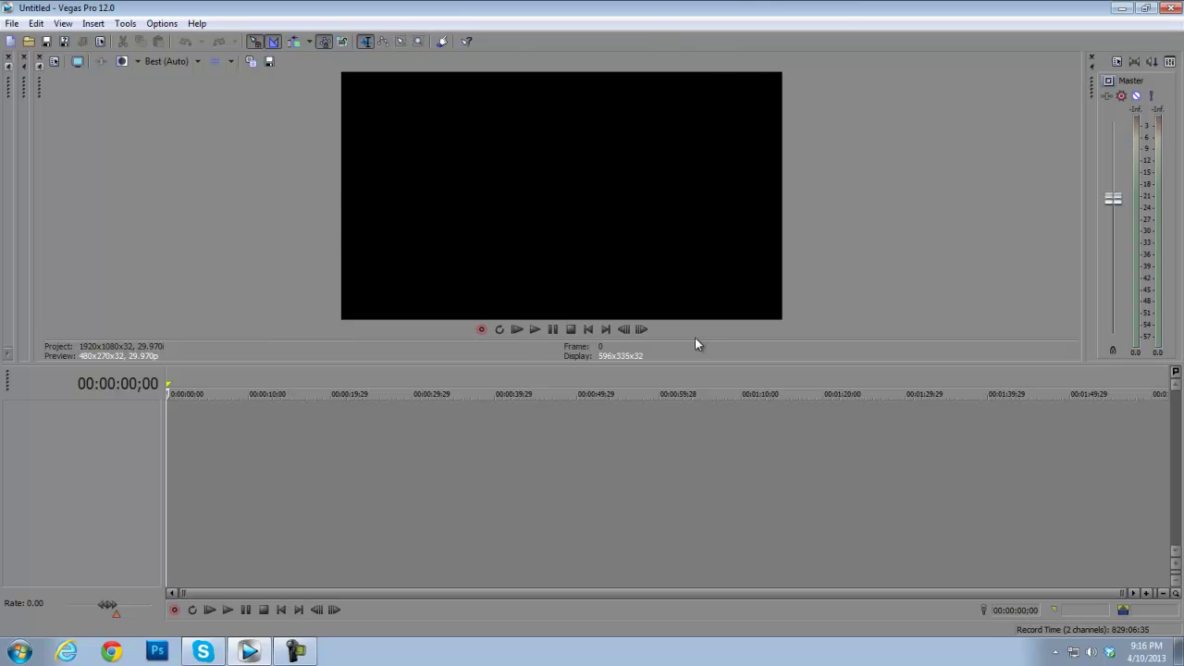
click(20, 653)
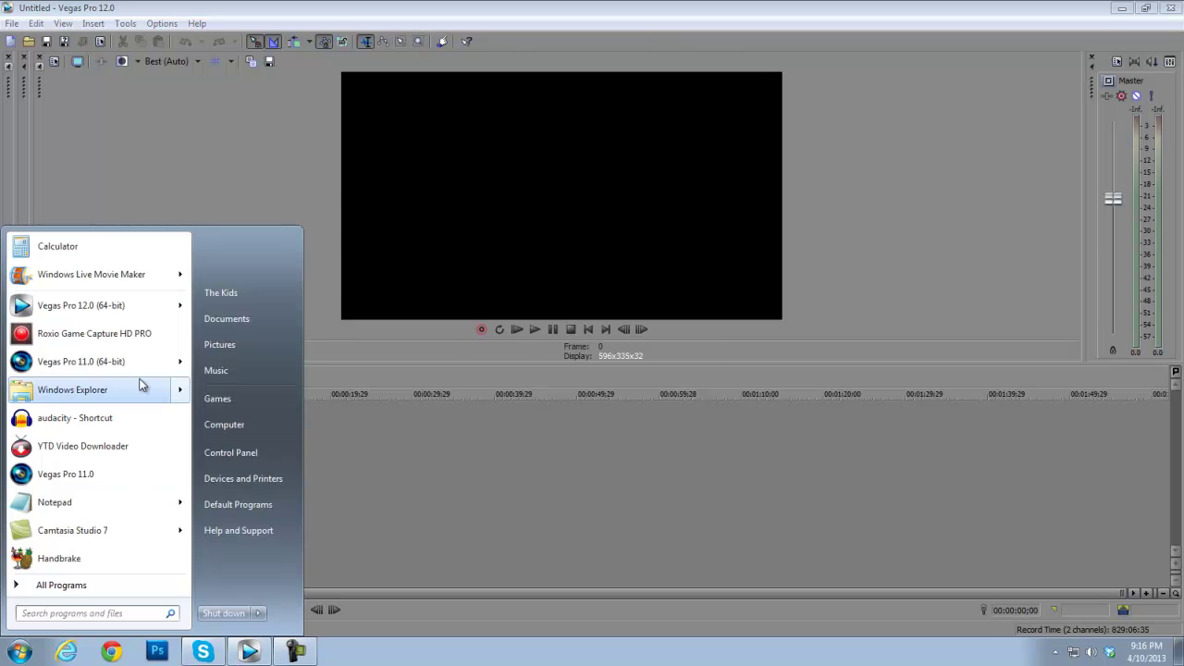
Step: Go from Pictures to the Documents library and open the Motion Tracking Grind archive, dismissing WinRAR's licence reminder
click(227, 340)
click(72, 197)
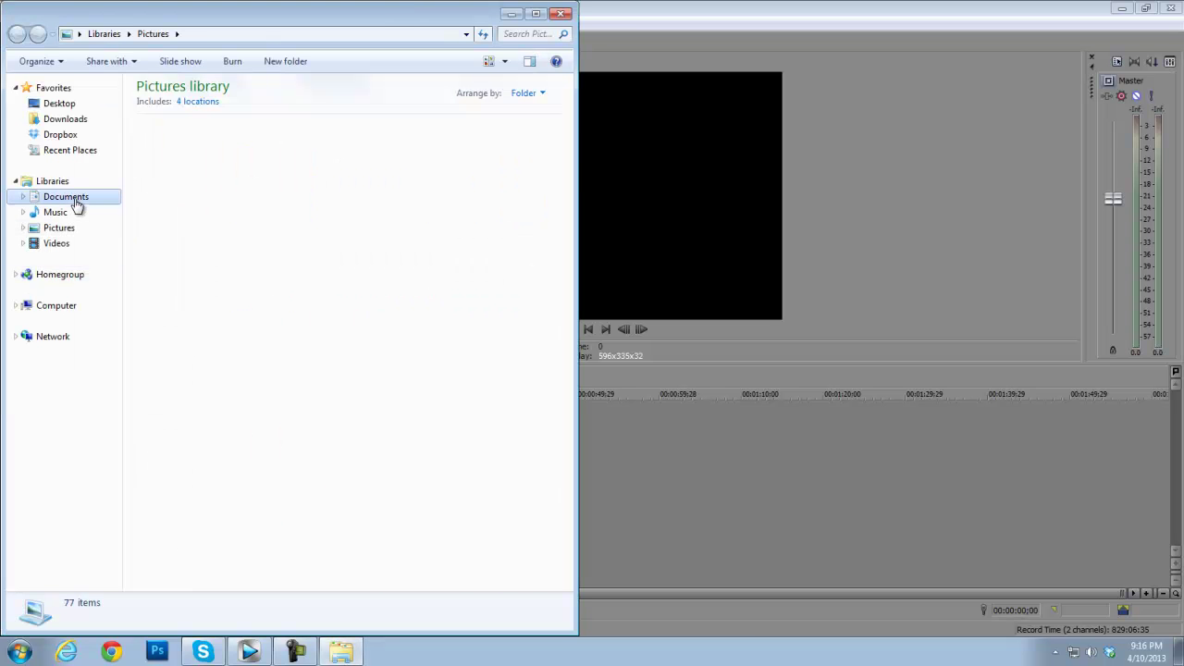
click(246, 428)
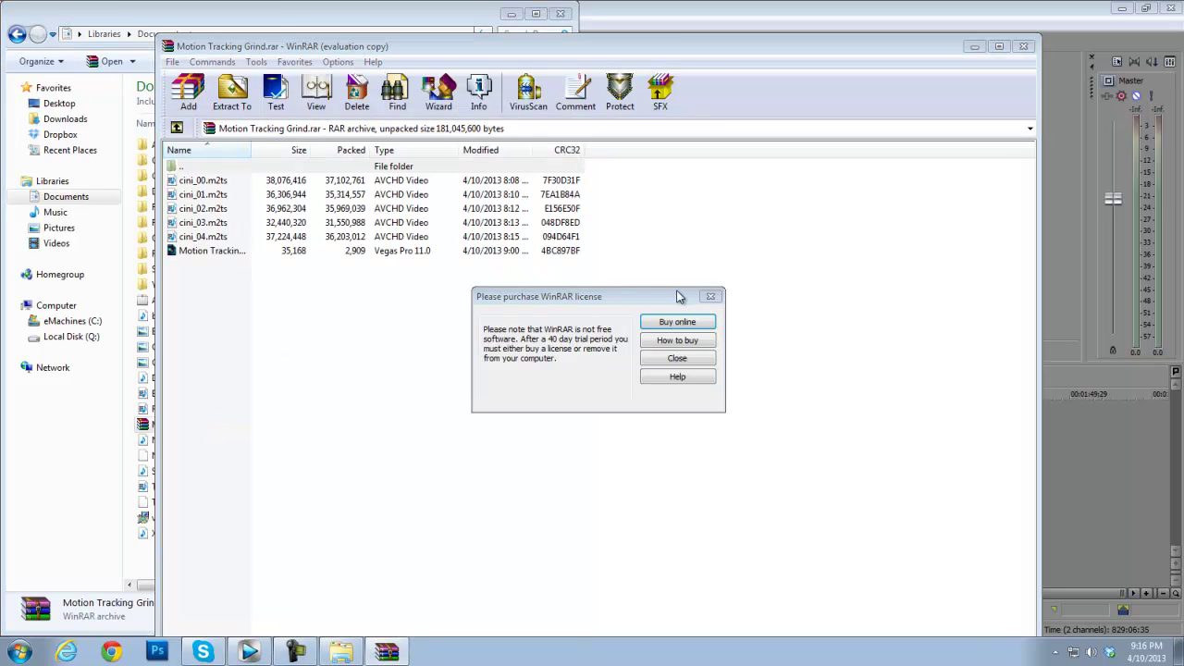
click(707, 295)
Step: Try selecting the video clips and the Motion Tracking project file in the archive list
drag(634, 200, 202, 242)
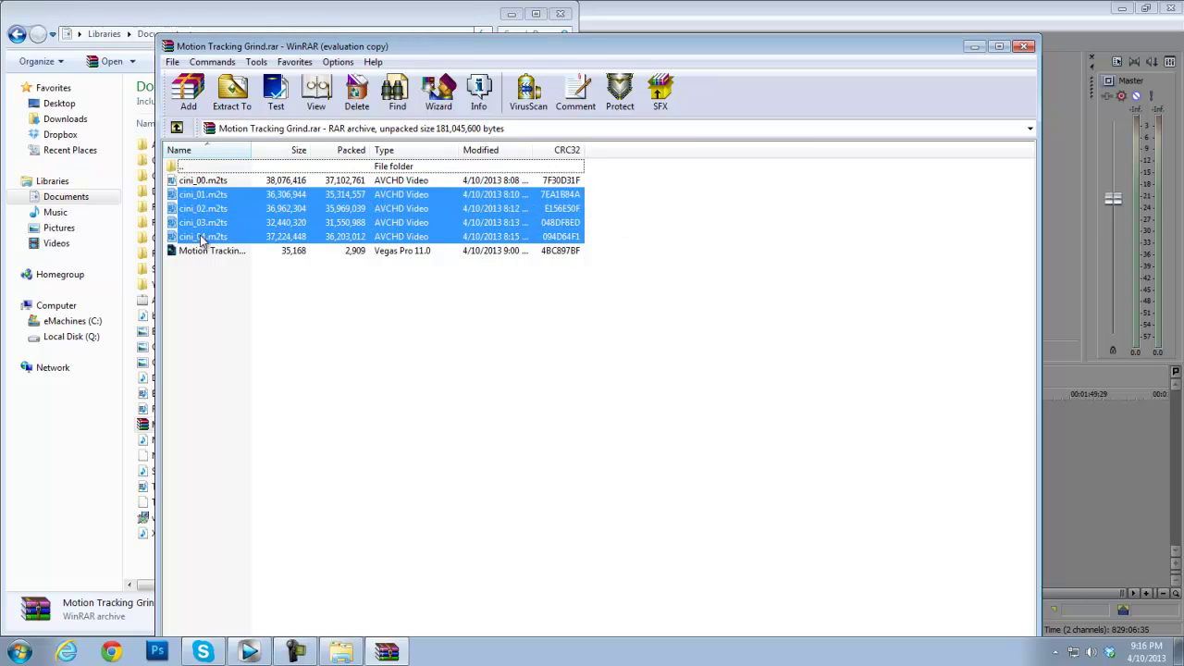
click(606, 239)
click(241, 255)
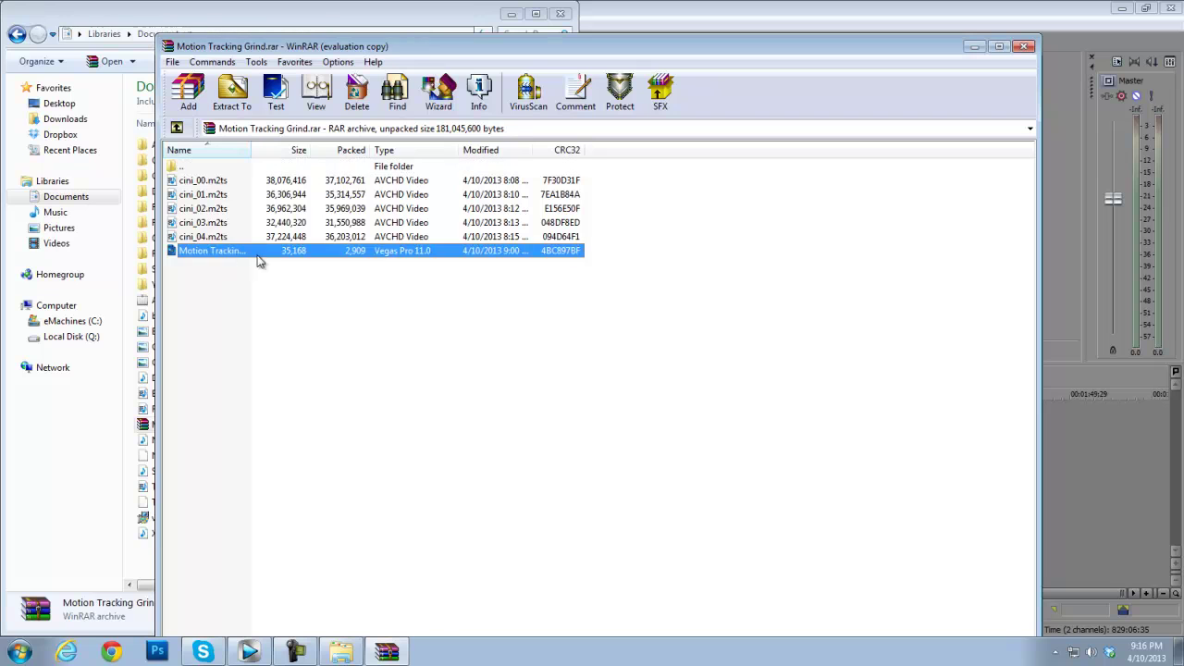
click(343, 282)
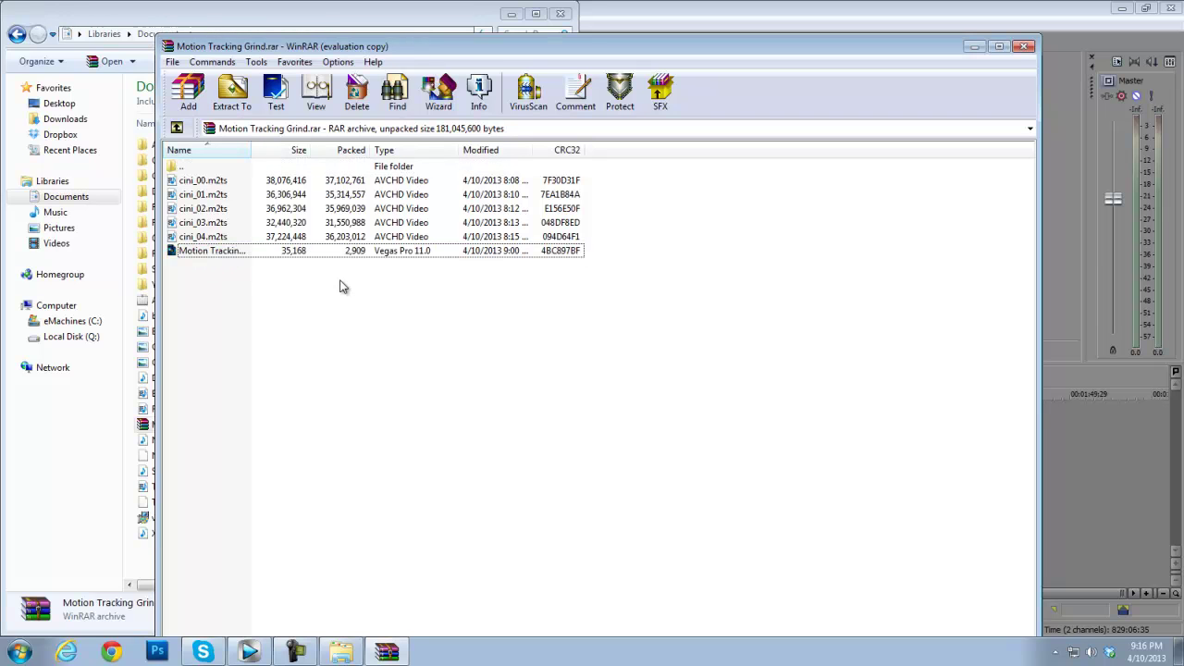
click(227, 254)
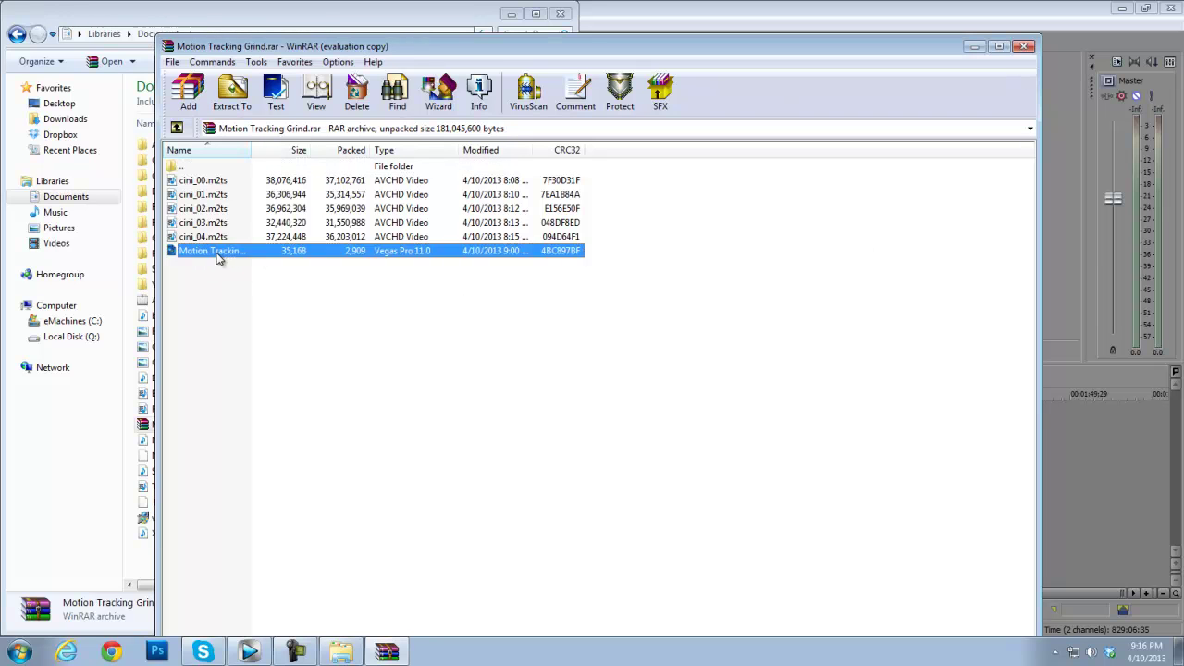
Step: Reopen the archive and select the five clips cini_00.m2ts through cini_04.m2ts
click(1023, 46)
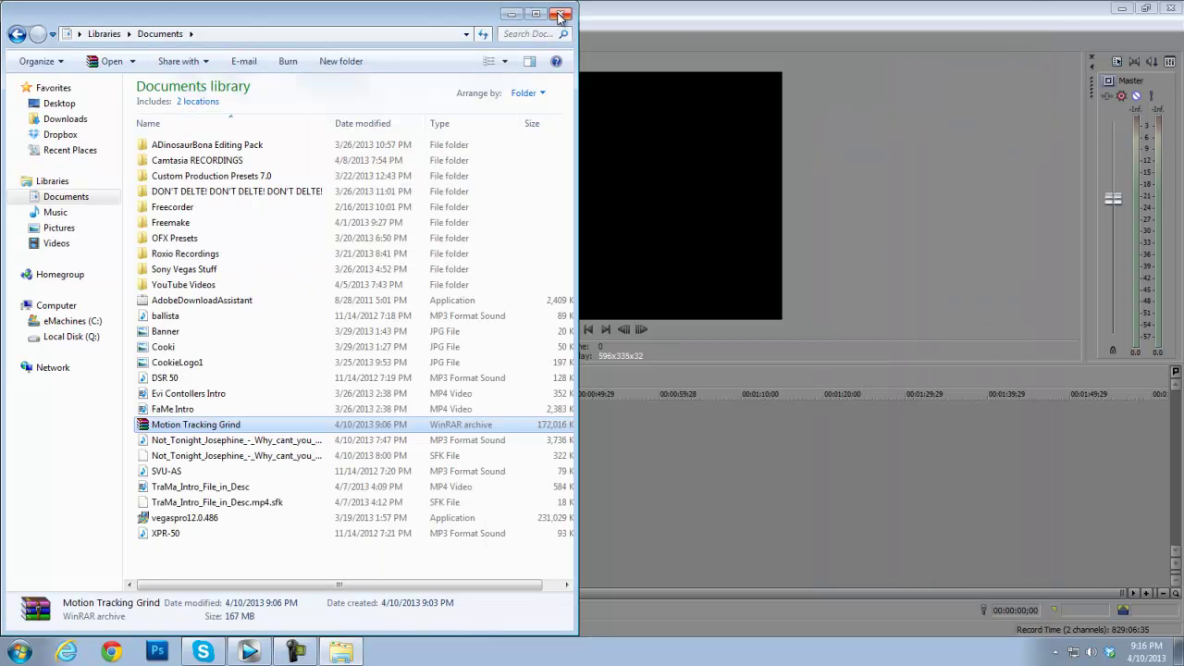
double_click(203, 426)
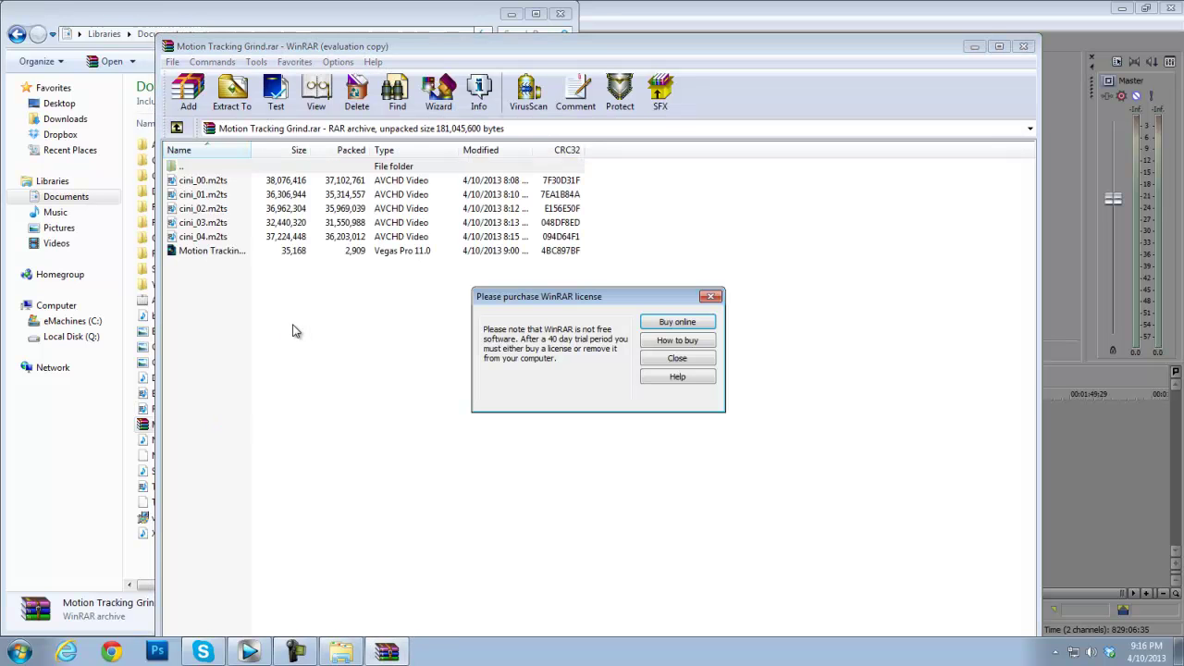
click(712, 296)
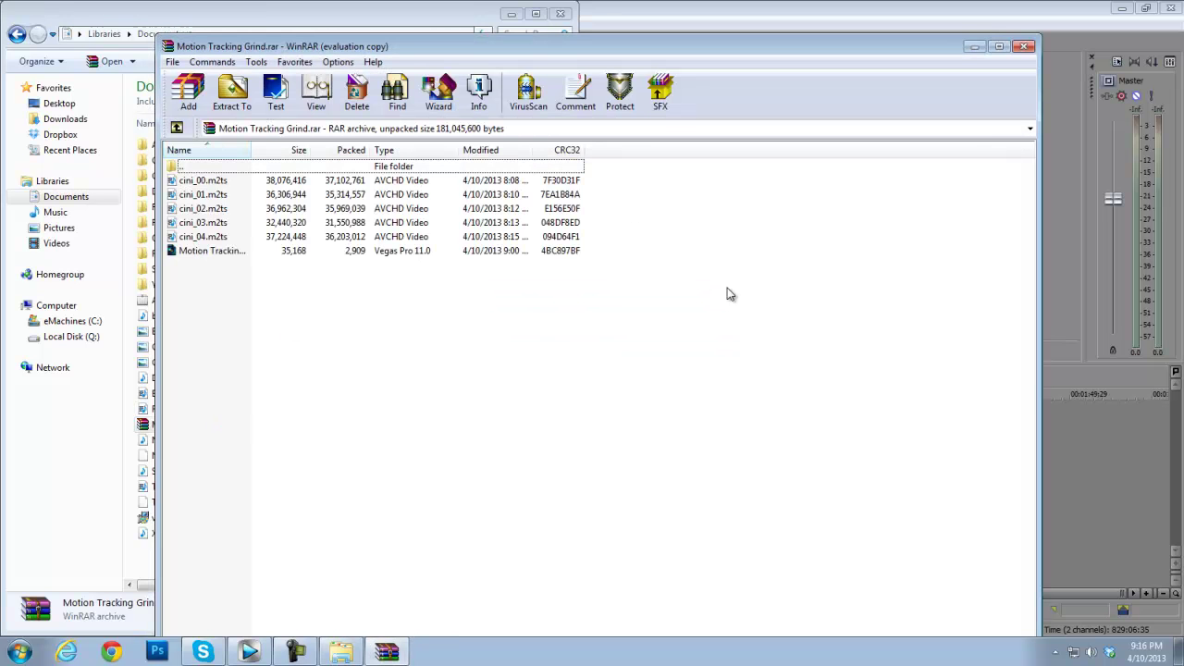
drag(725, 197, 199, 223)
drag(672, 174, 236, 237)
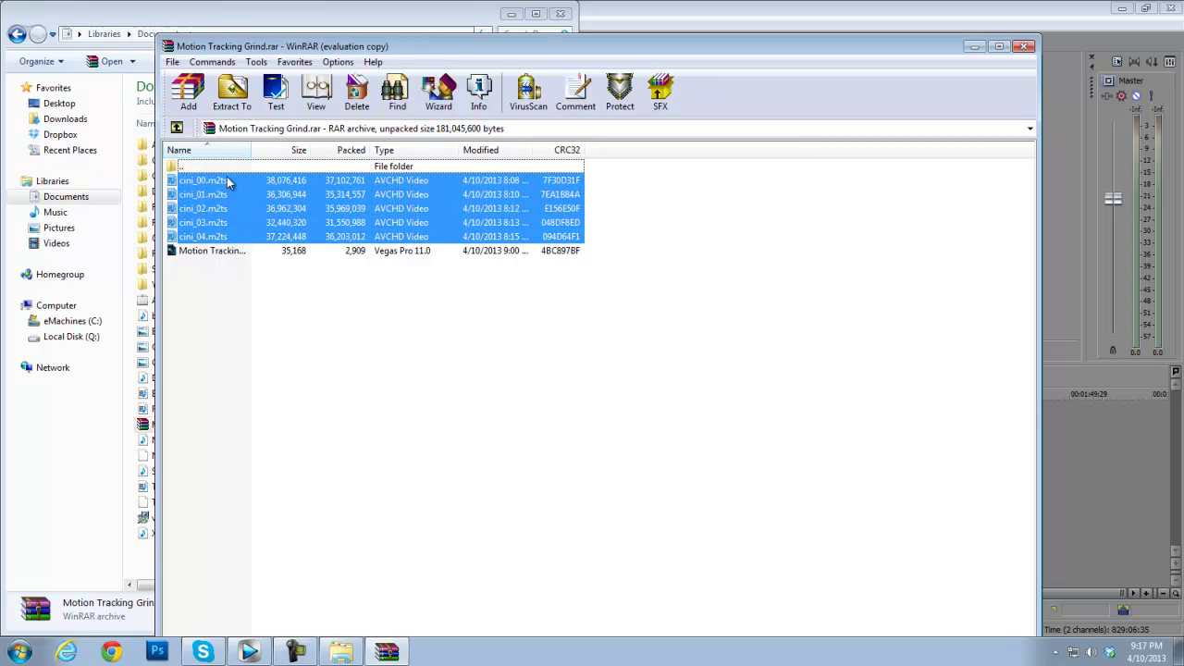
Step: Extract the five selected cini clips into the Documents folder
click(233, 93)
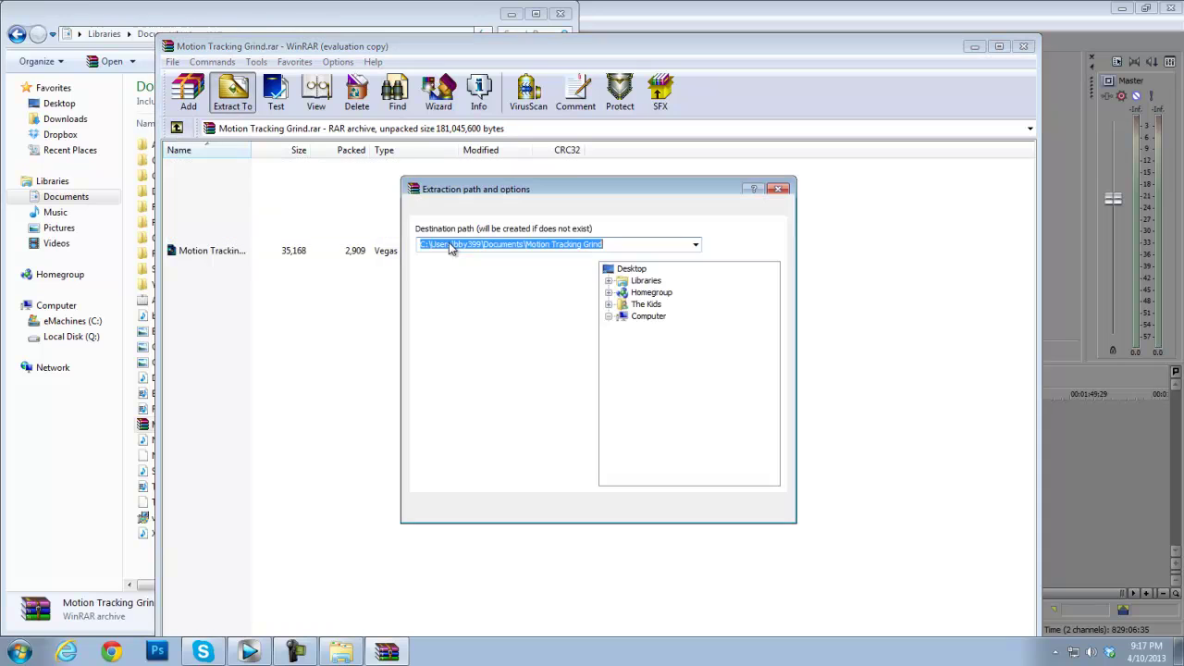
double_click(647, 304)
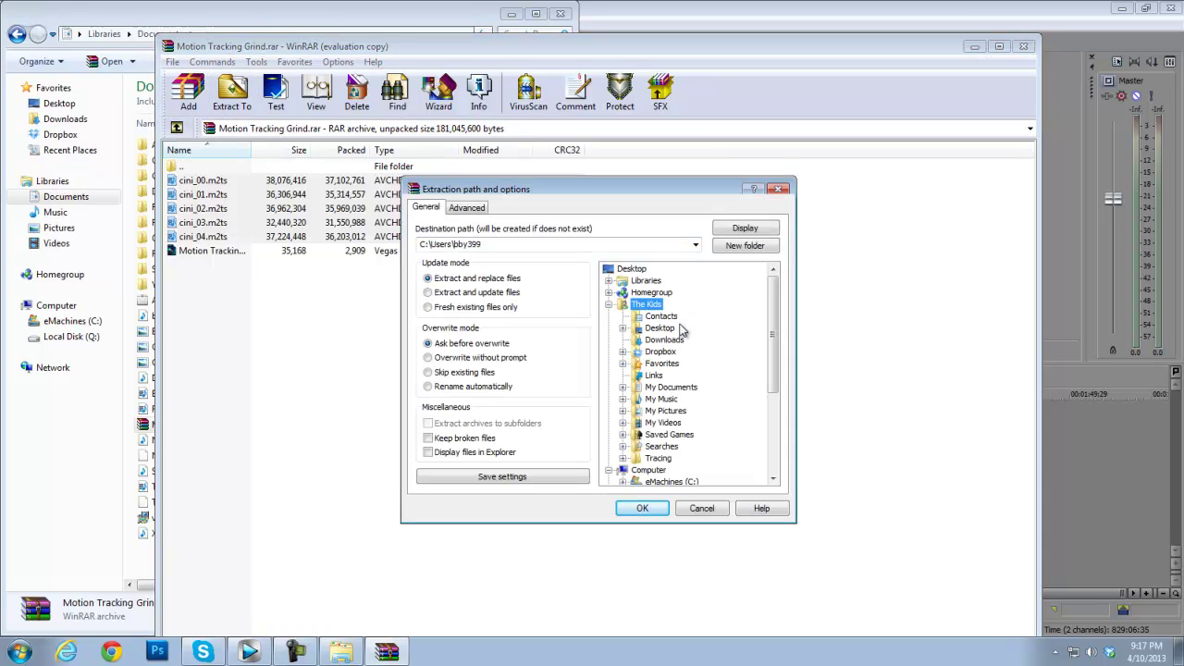
double_click(671, 387)
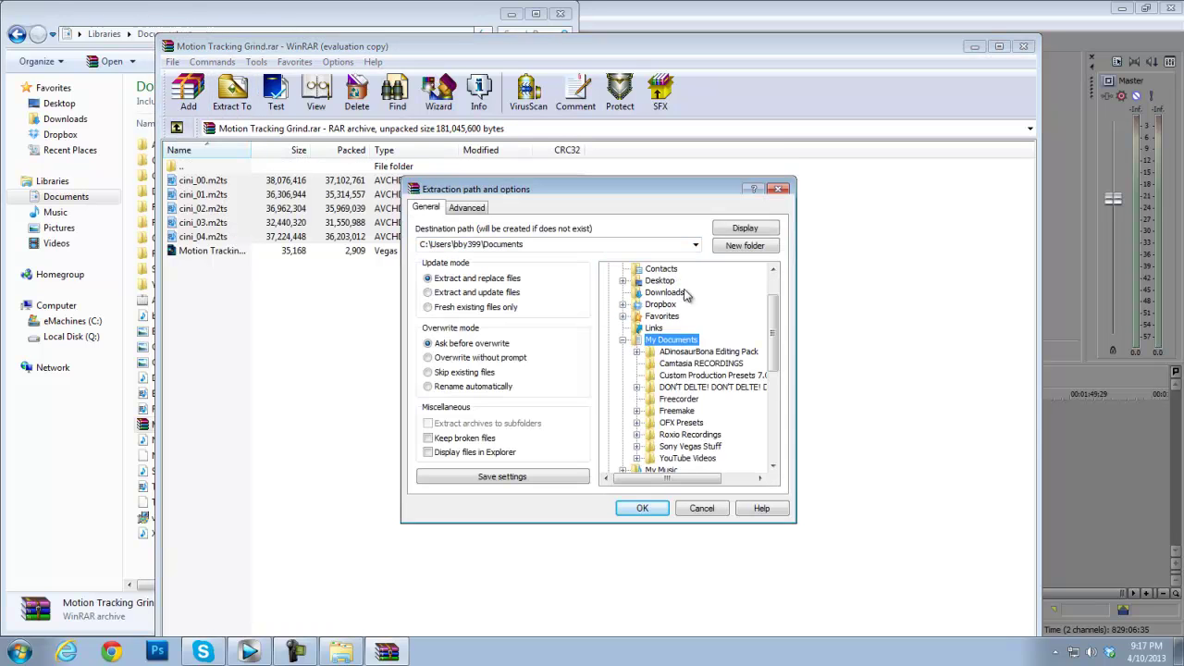
scroll(790, 320, down, 4)
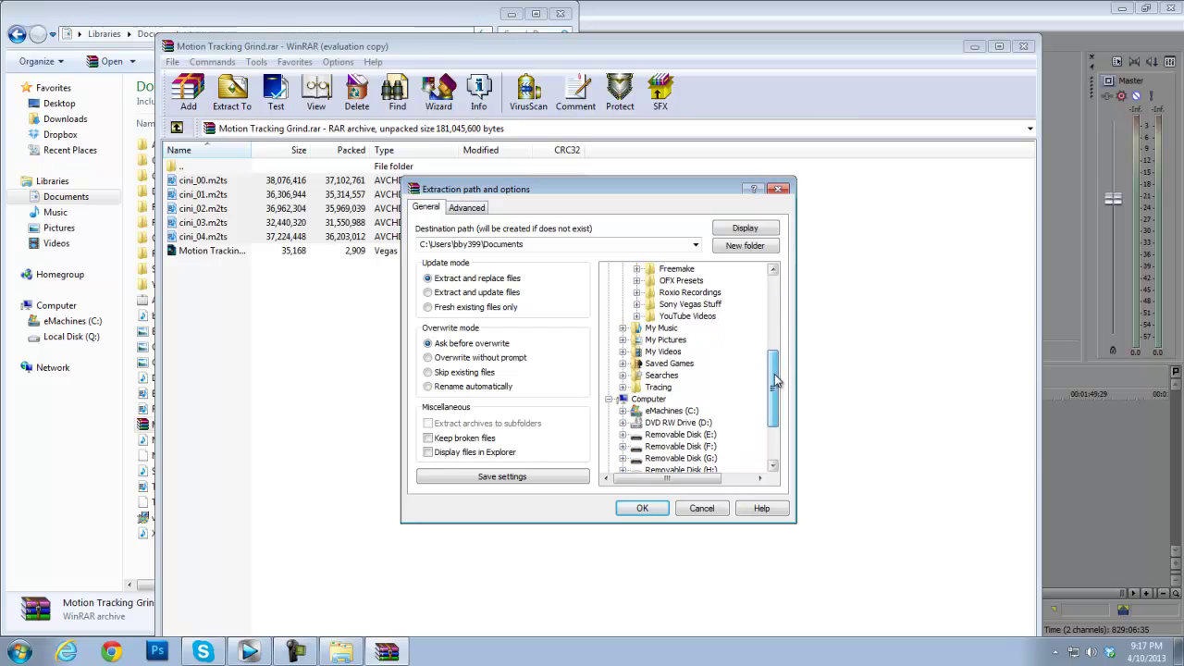
click(647, 509)
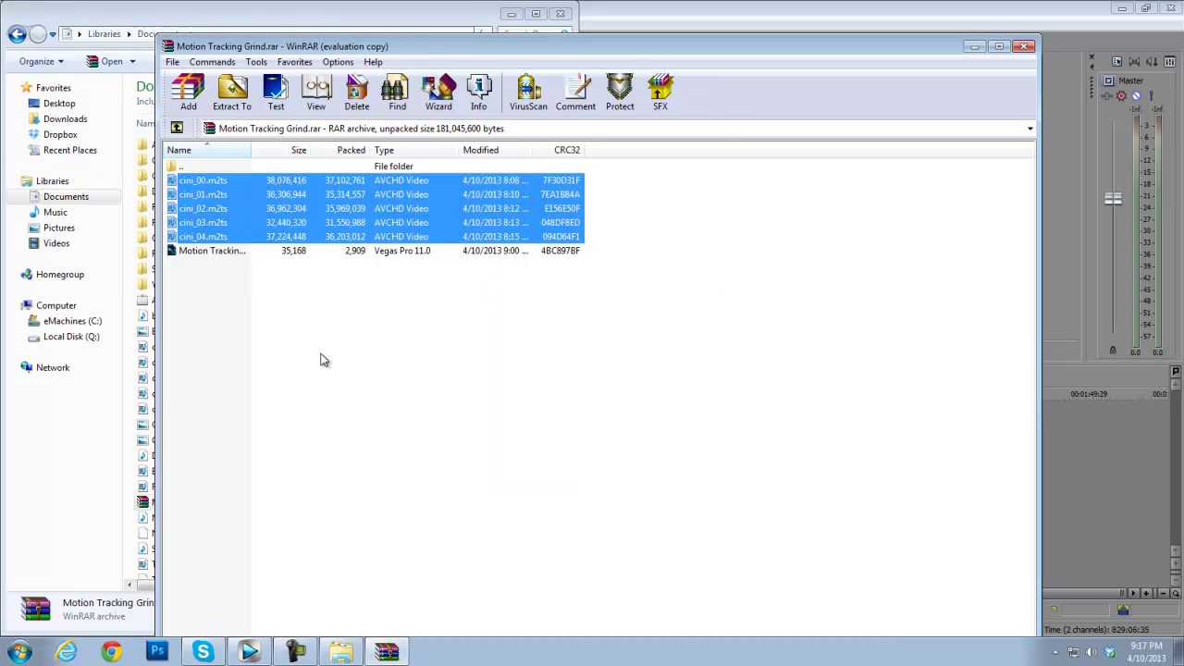
Step: Extract the Motion Tracking Vegas project file into My Documents, then close WinRAR
click(412, 380)
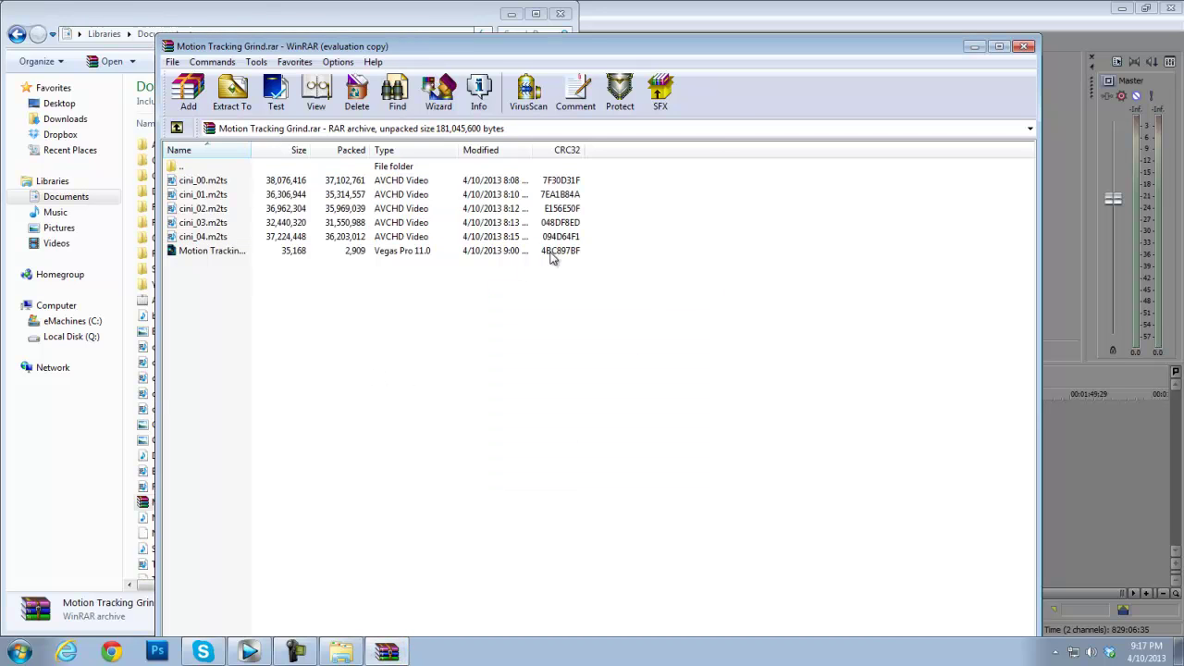
click(574, 252)
click(230, 102)
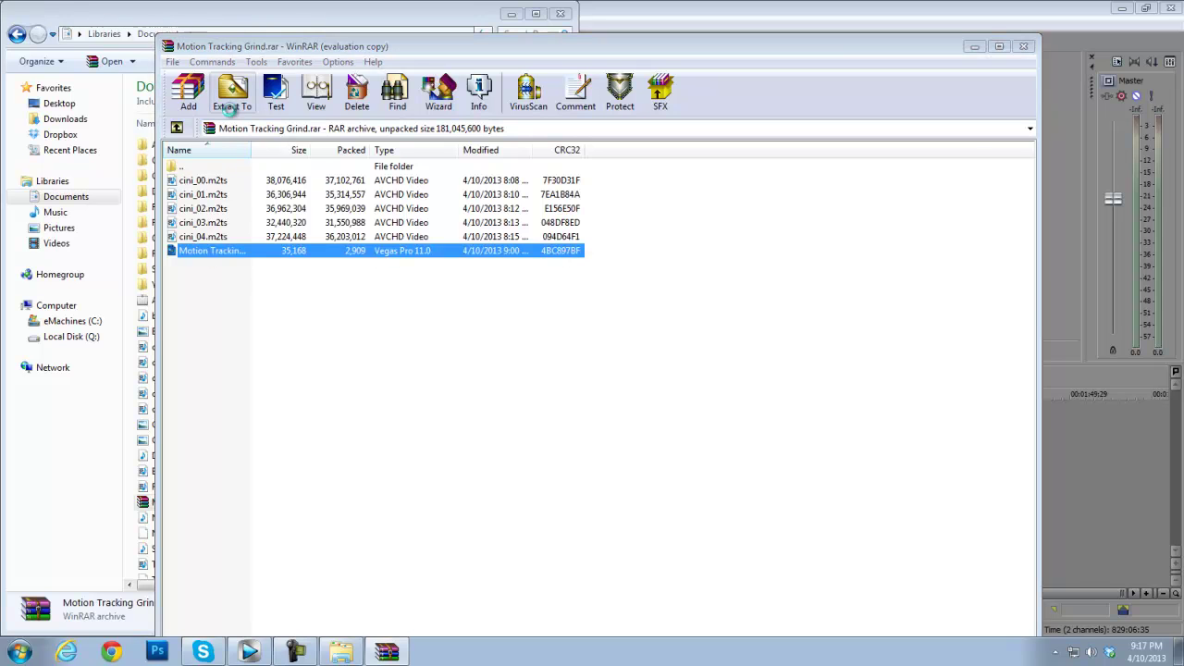
click(651, 305)
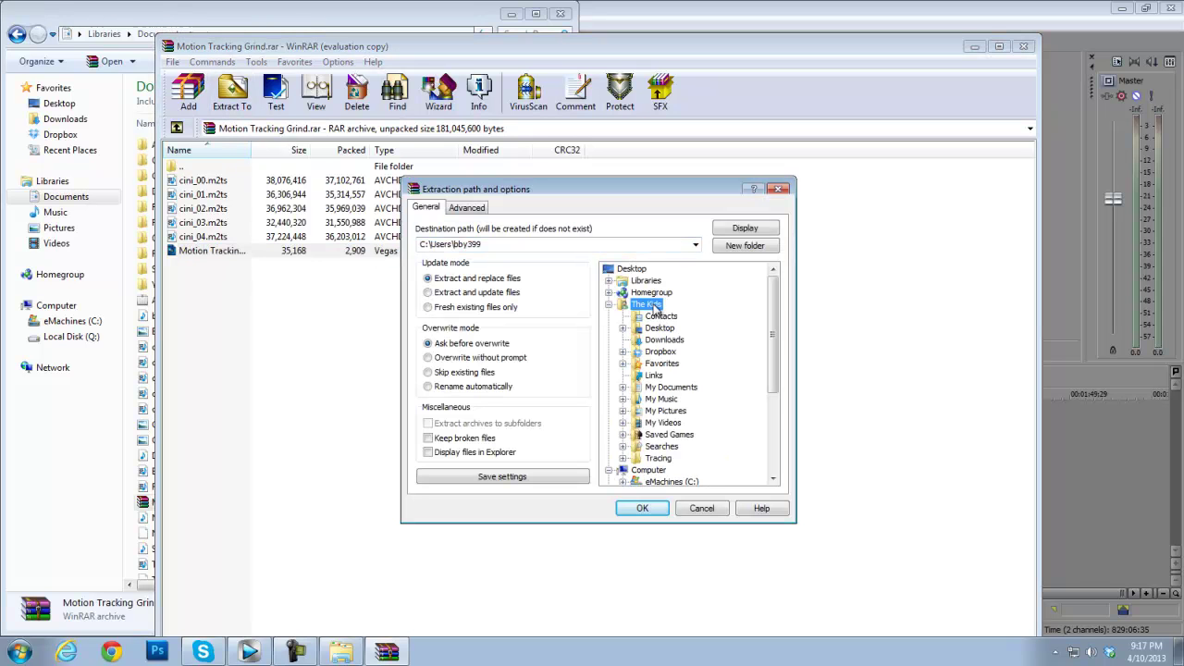
click(683, 389)
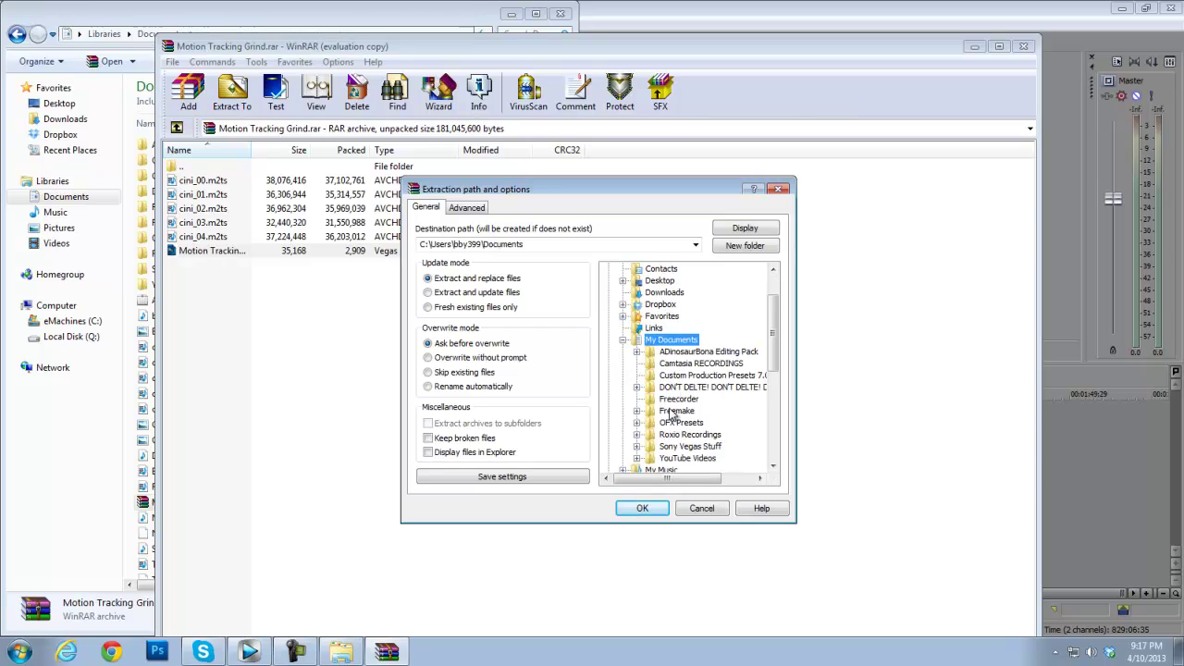
click(650, 510)
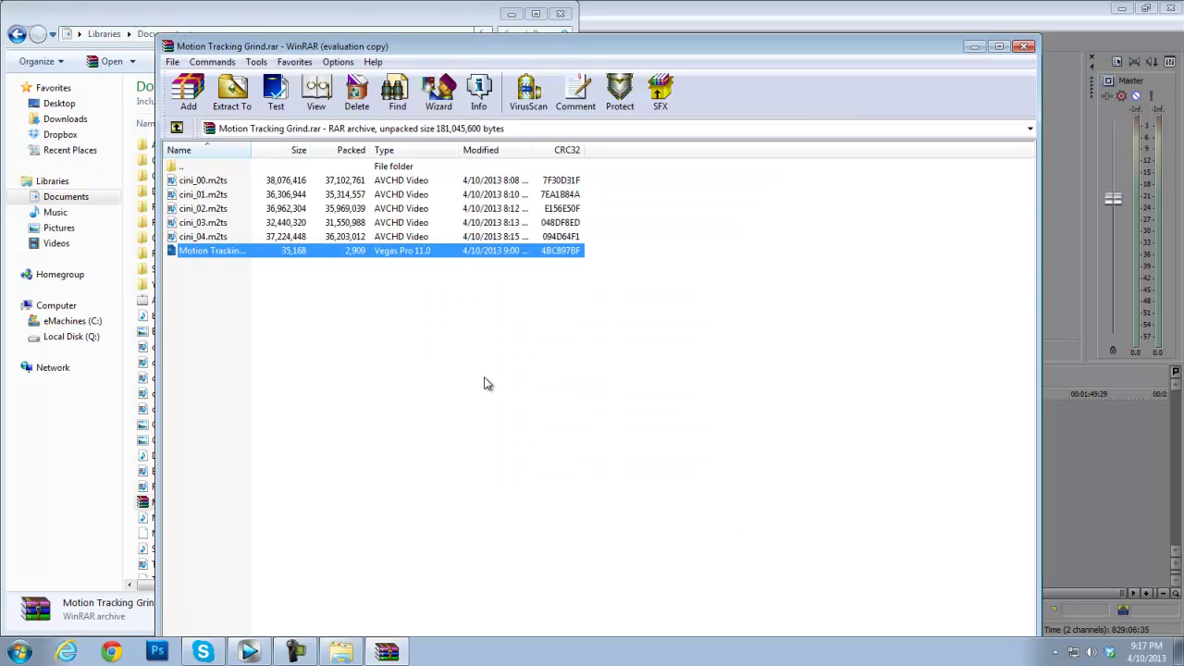
click(487, 383)
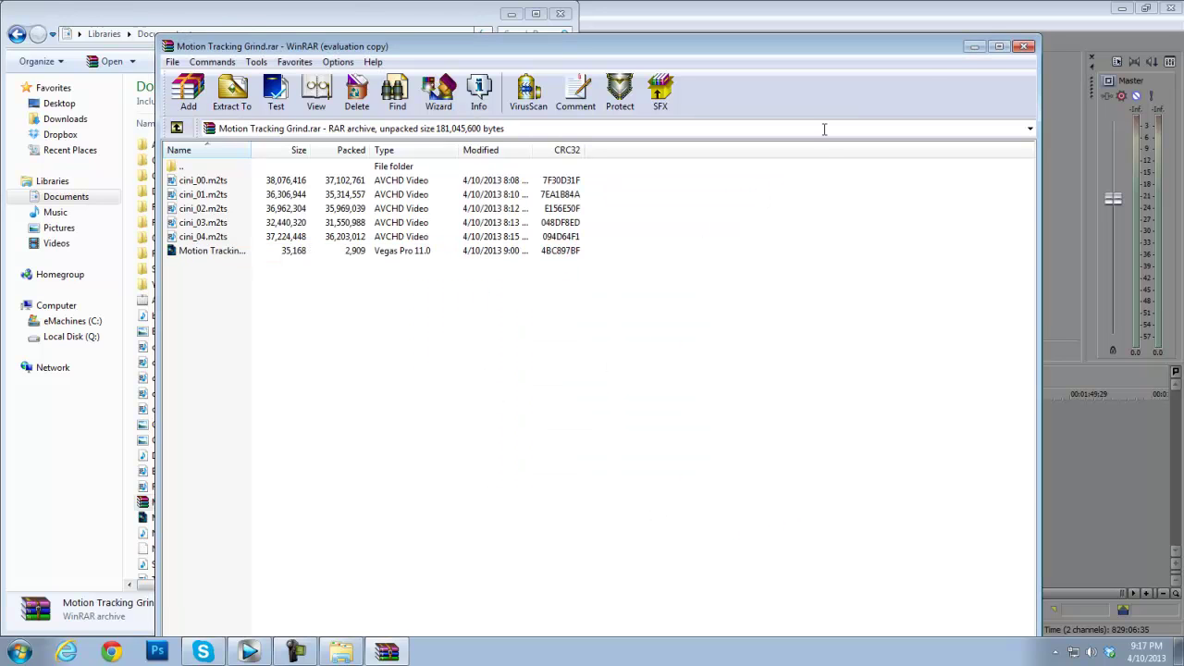
click(1025, 46)
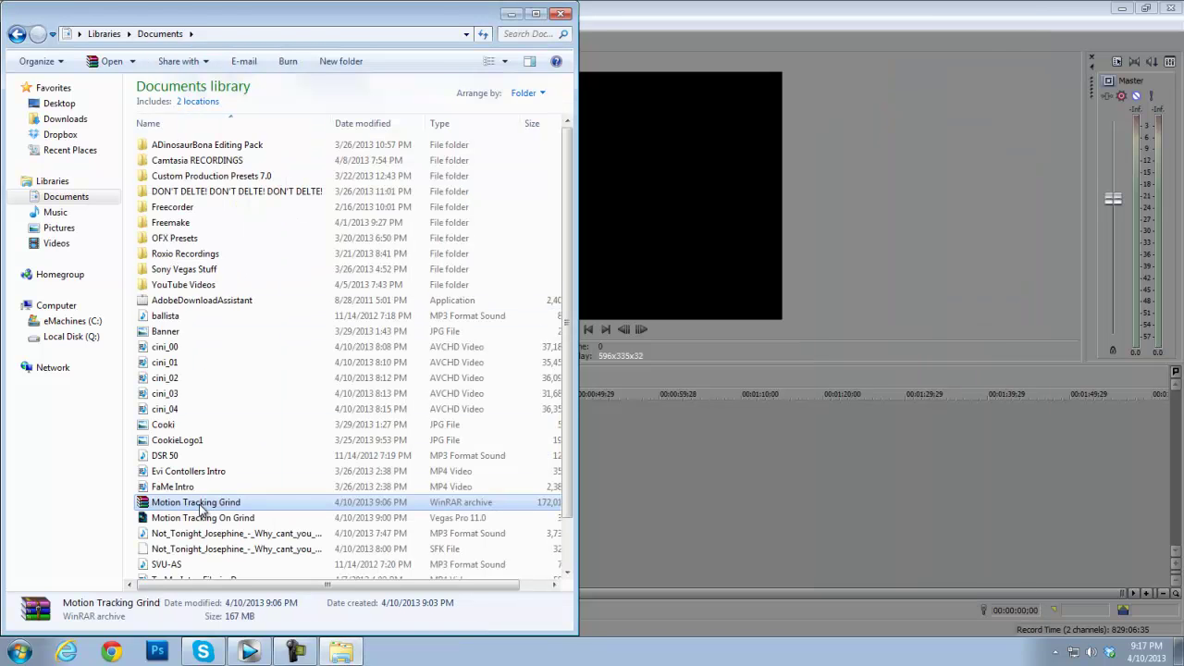
Step: Delete the Motion Tracking Grind archive to the Recycle Bin and close the Documents window
click(222, 509)
key(Delete)
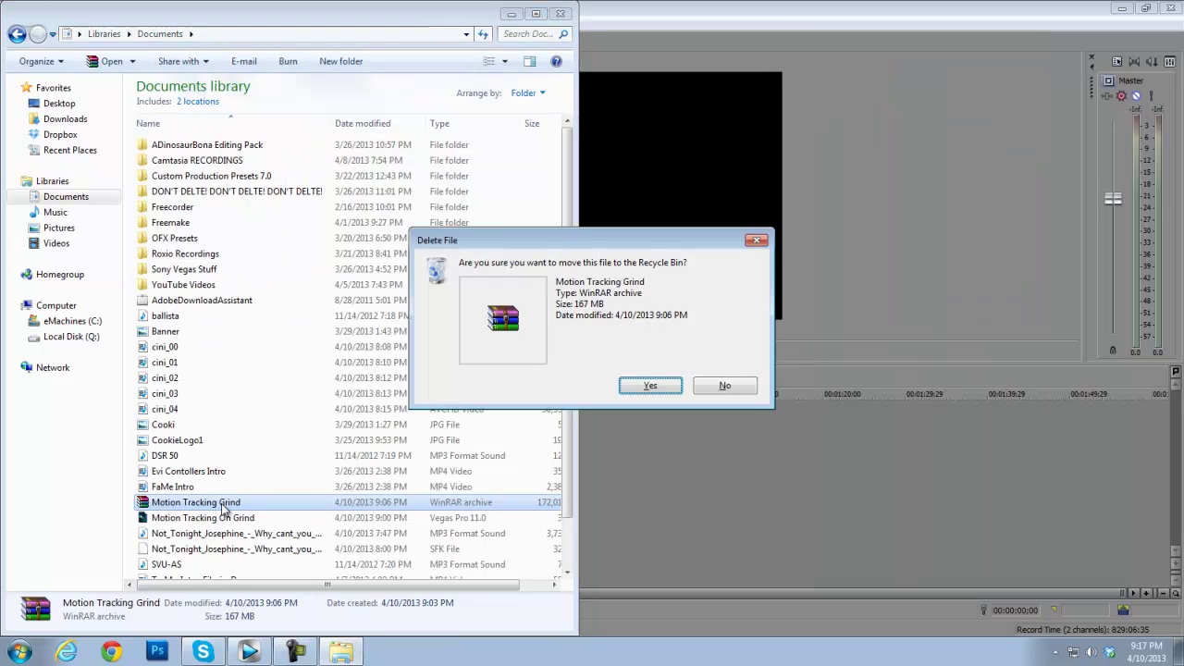
click(650, 386)
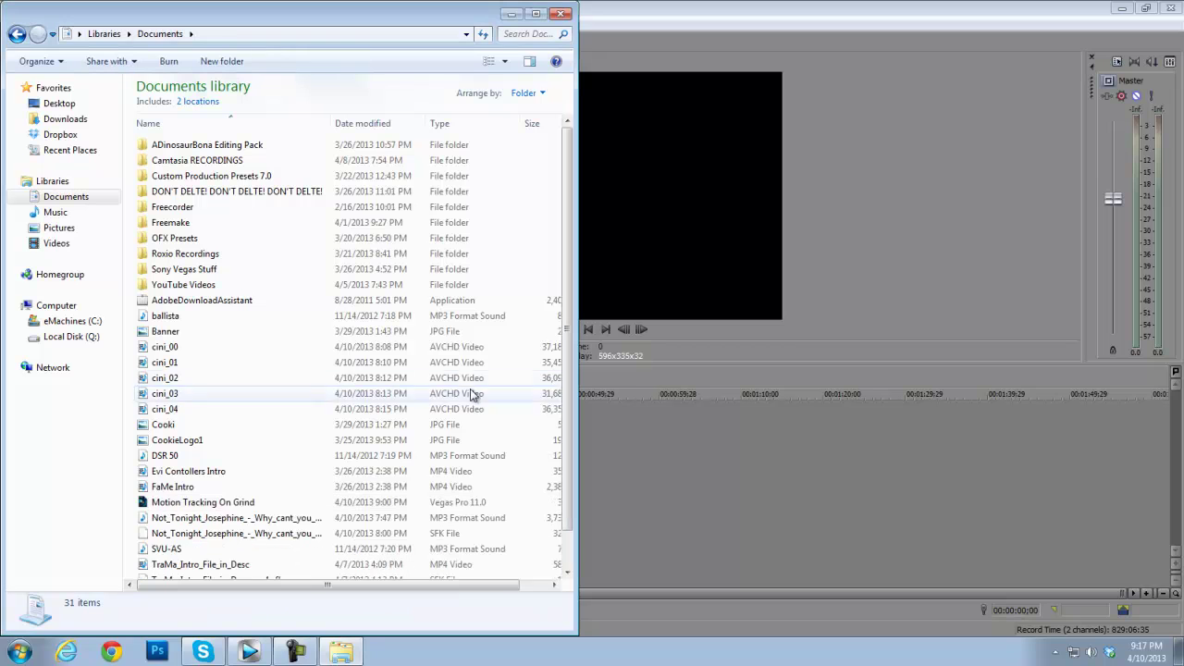
click(562, 14)
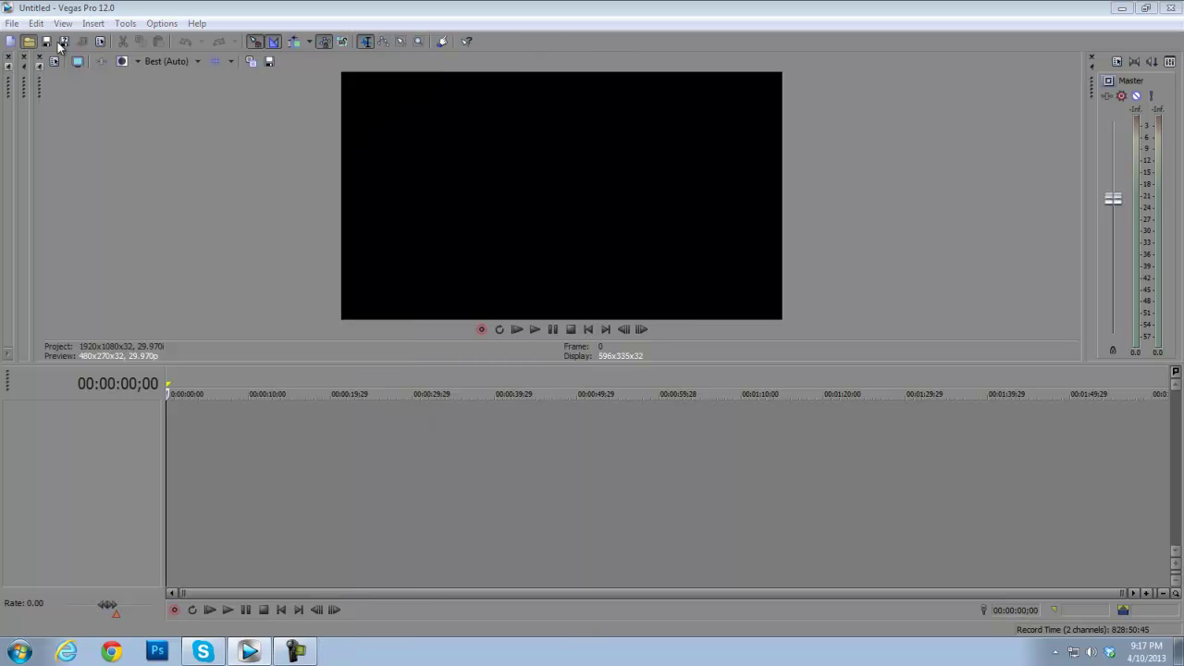
click(28, 41)
Step: In the Open dialog, browse to Documents and open the Motion Tracking On Grind project
click(42, 225)
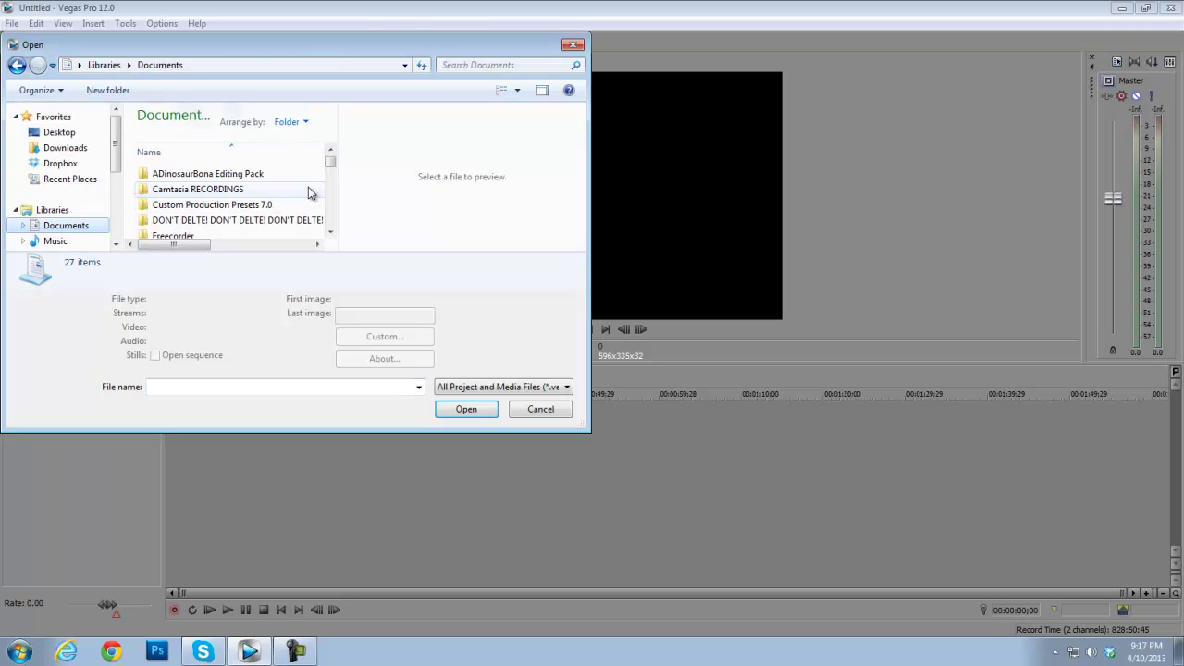
drag(331, 172, 331, 215)
click(211, 202)
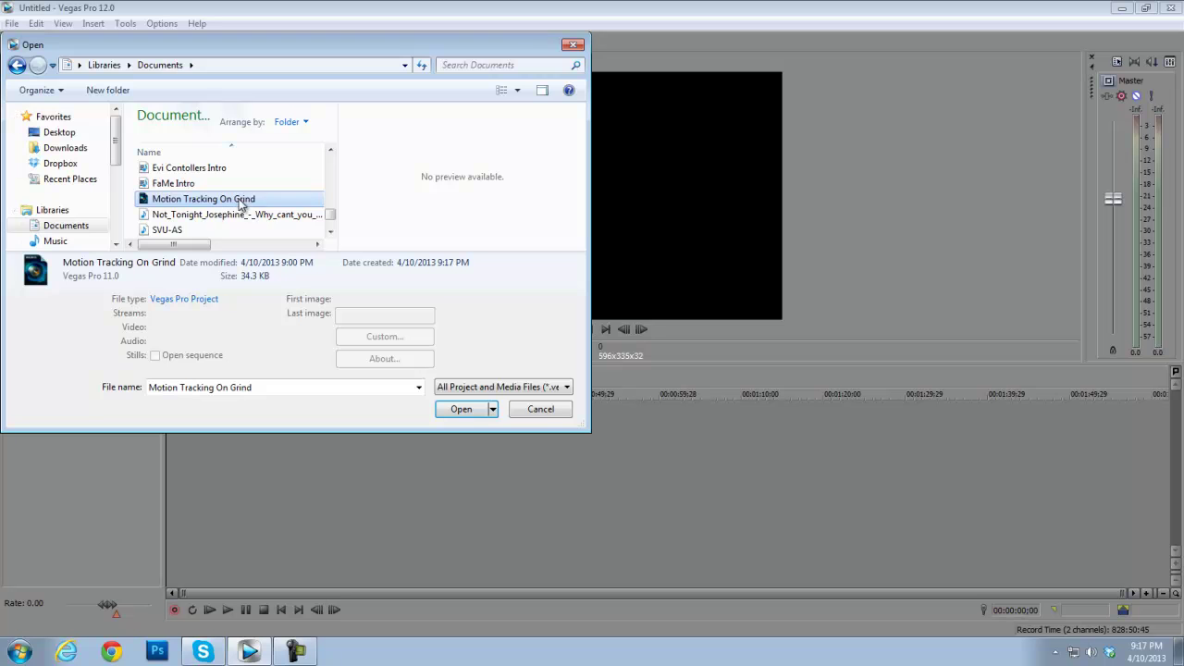
drag(322, 37, 386, 52)
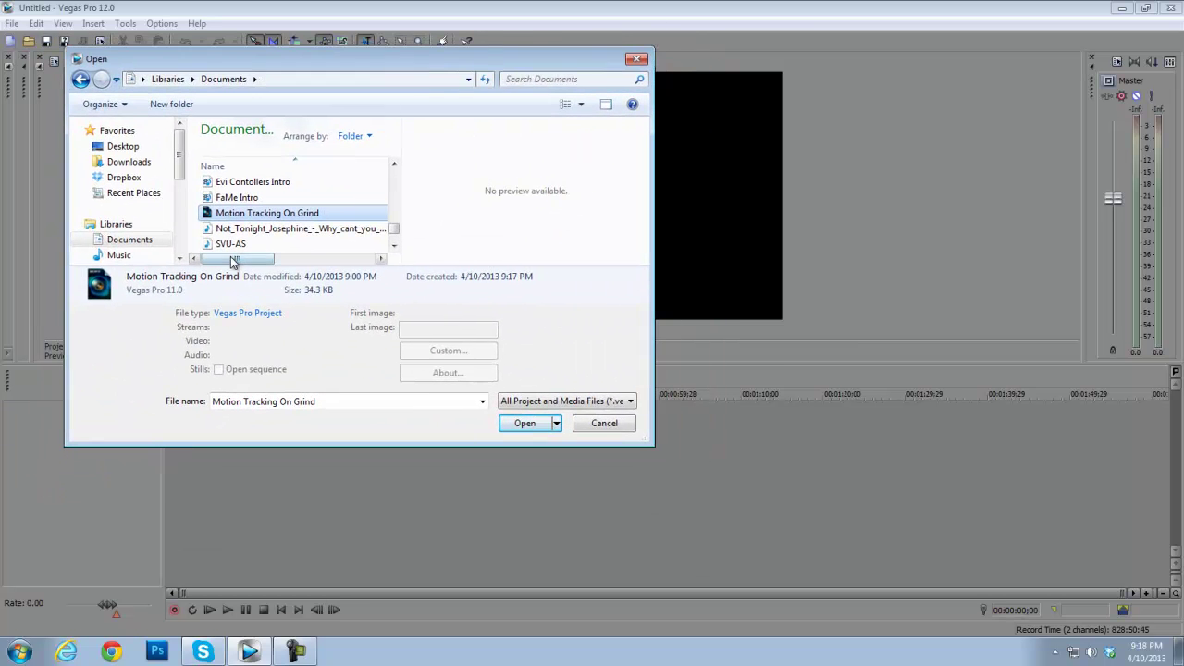
double_click(286, 213)
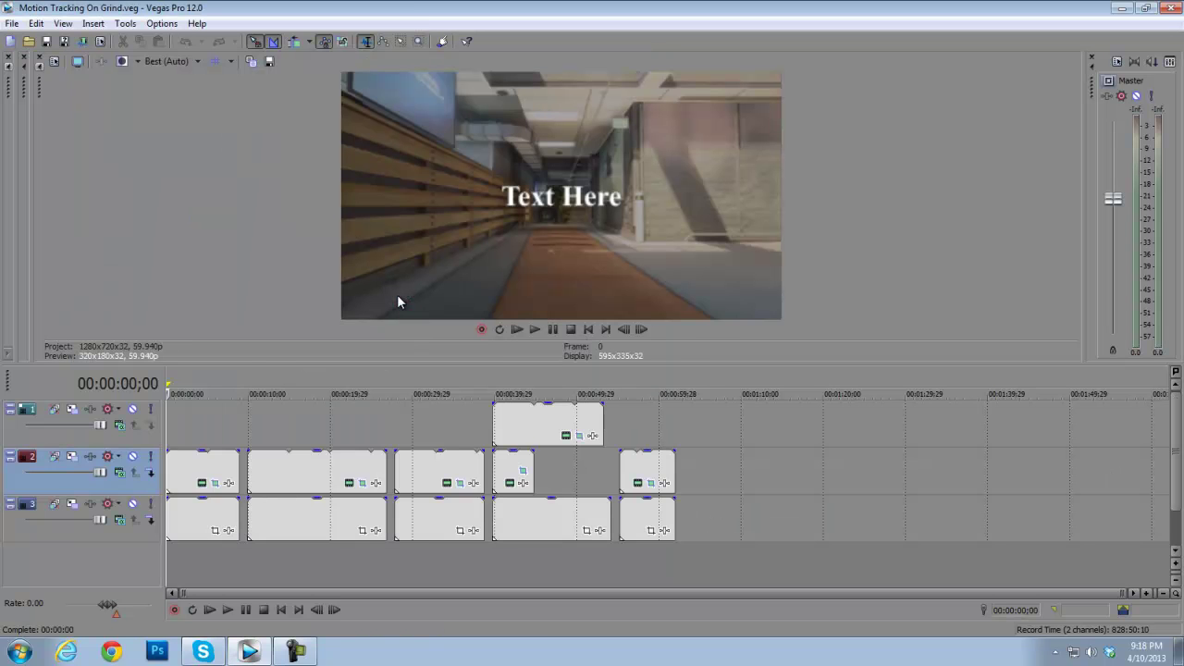
click(205, 429)
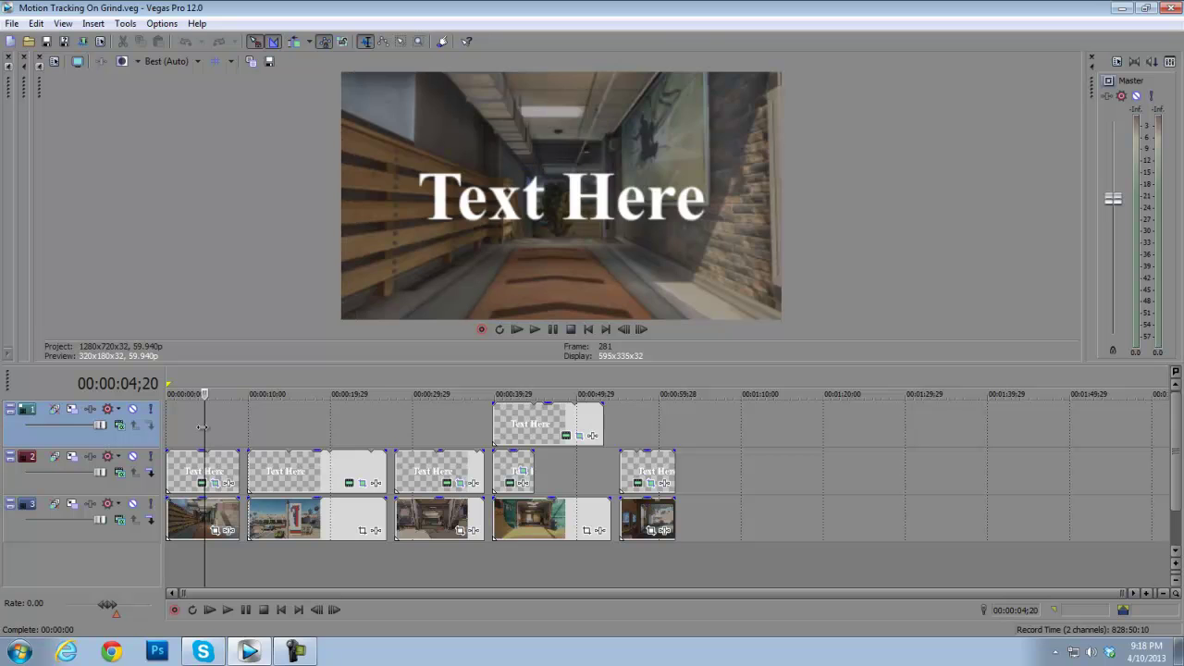
click(211, 425)
mouse_move(211, 426)
mouse_down()
mouse_move(225, 426)
mouse_move(212, 426)
mouse_up()
click(305, 403)
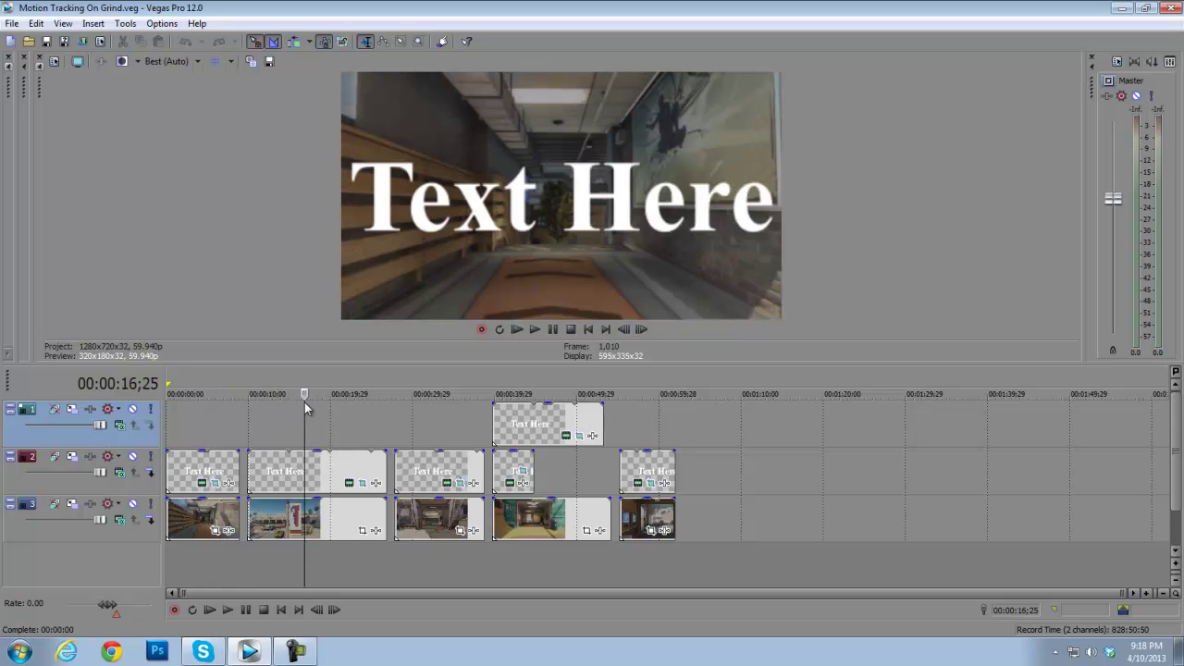
click(460, 413)
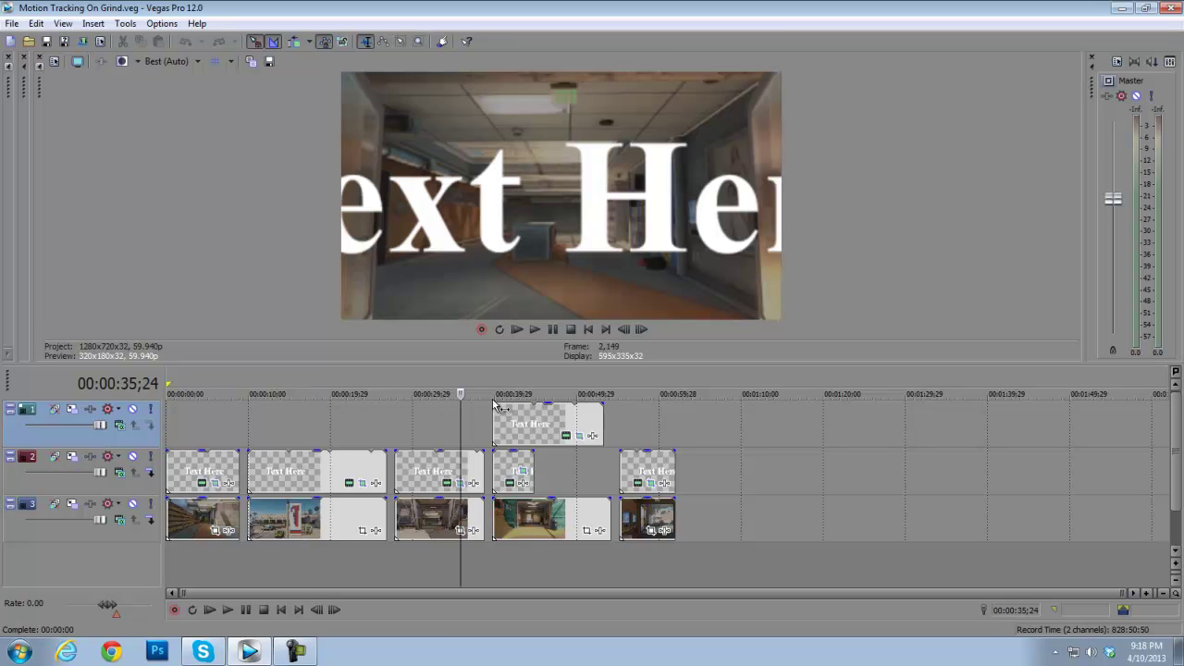
click(559, 382)
click(674, 424)
click(654, 578)
click(162, 564)
click(185, 518)
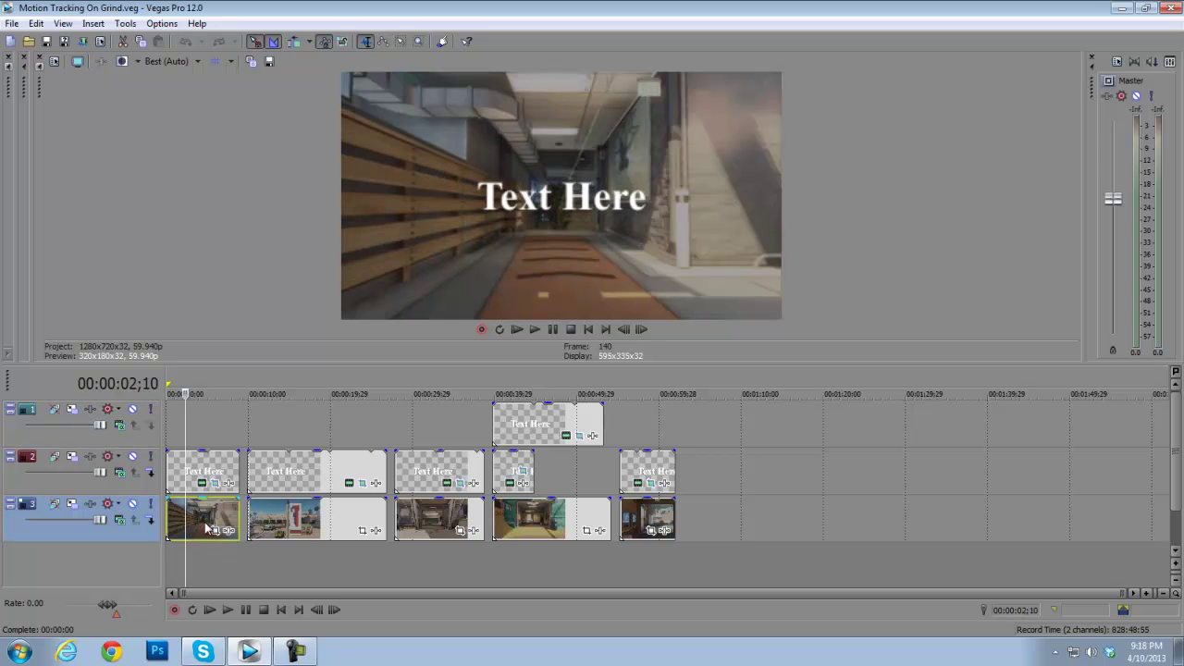
click(317, 518)
click(454, 524)
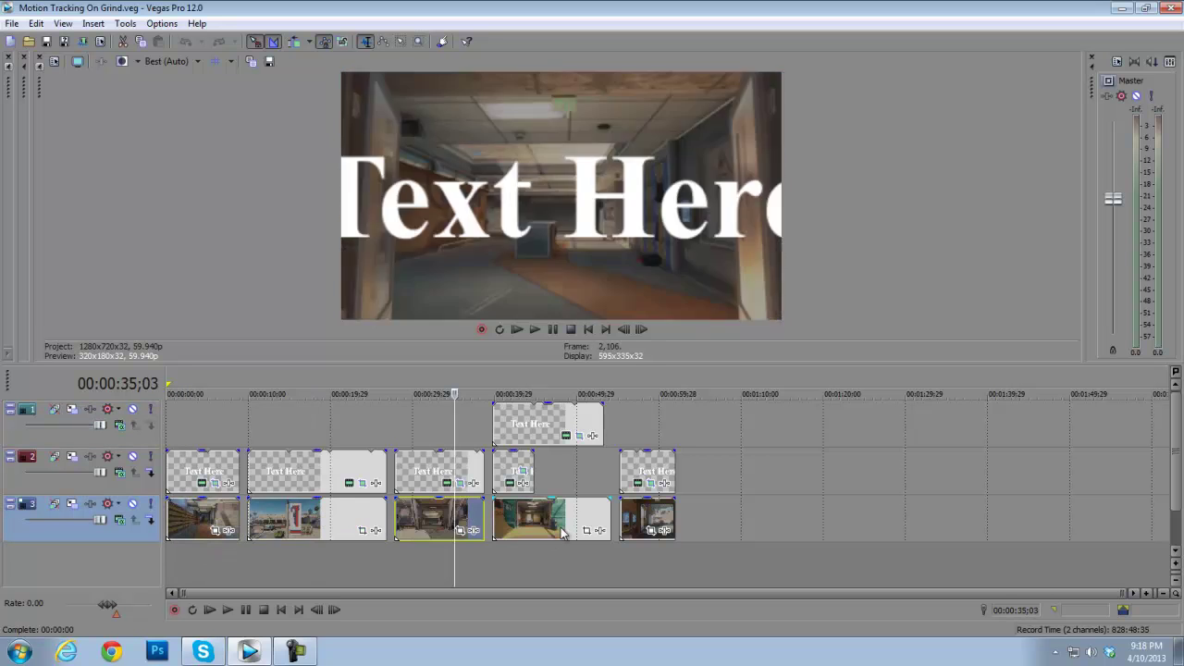
click(561, 530)
click(654, 520)
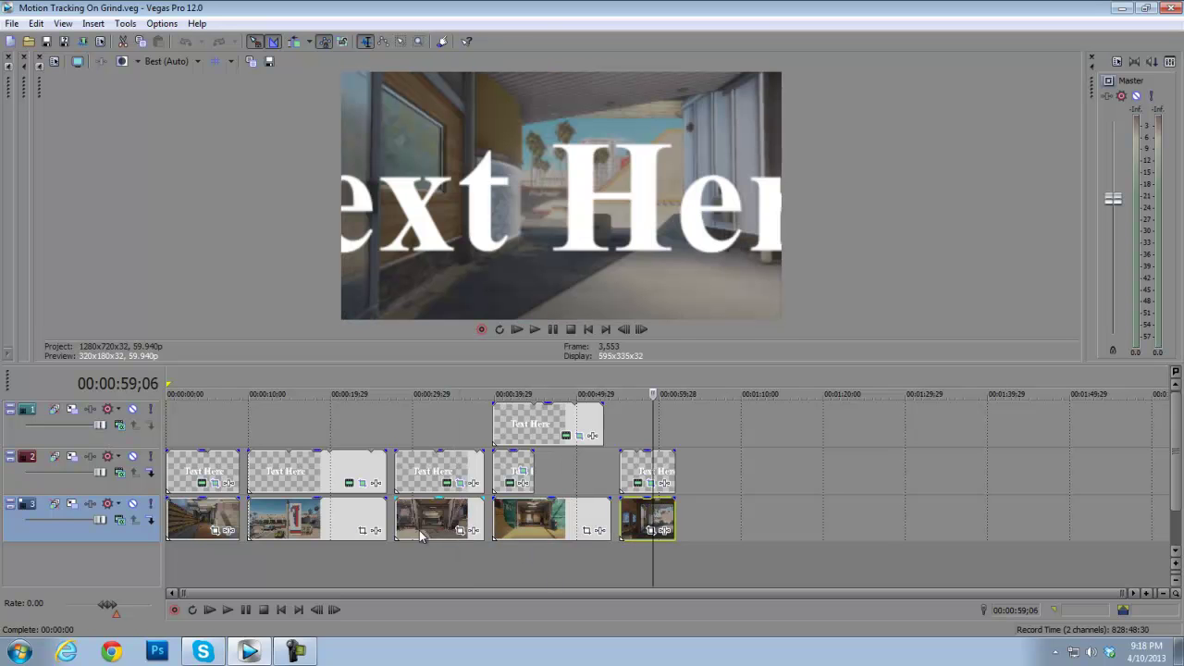
click(299, 560)
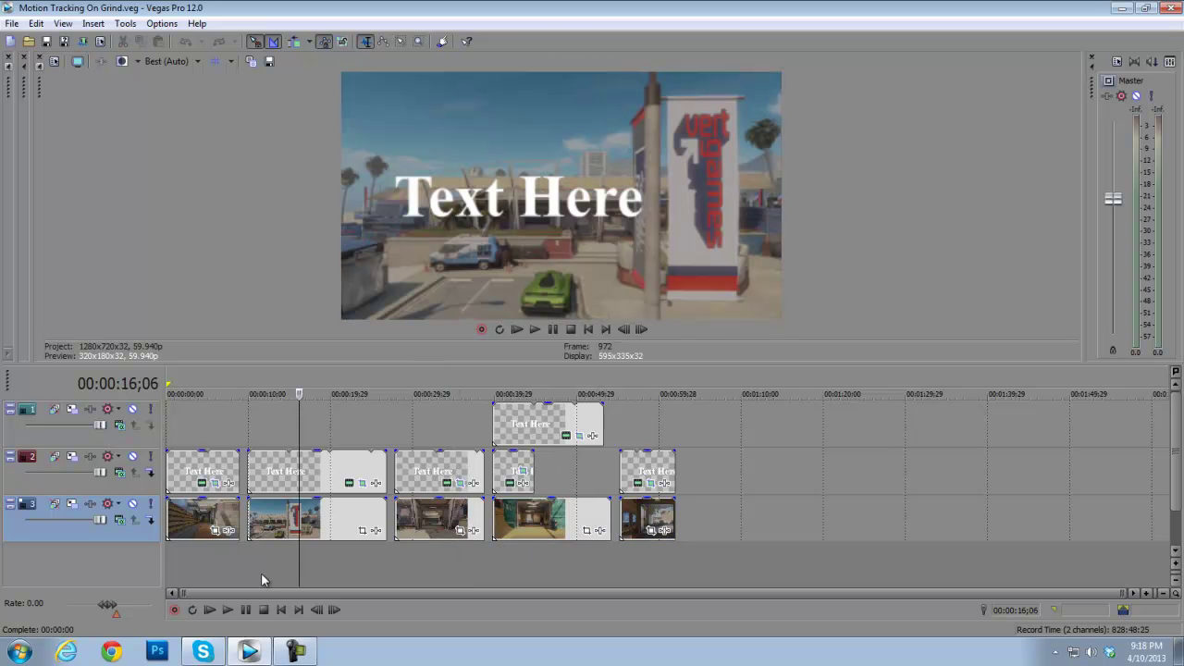